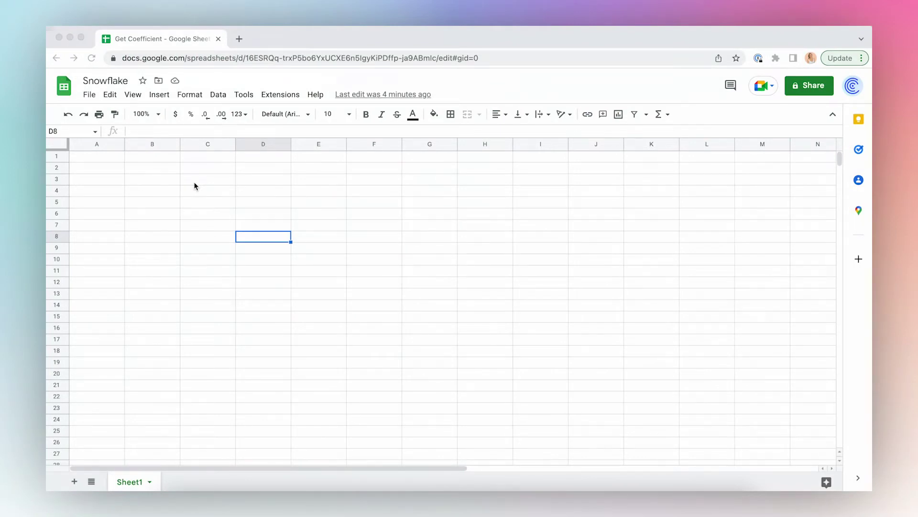
# Step: Search the Marketplace for 'coeff' and start installing the Coefficient add-on from its listing
pyautogui.click(273, 95)
pyautogui.moveTo(293, 115)
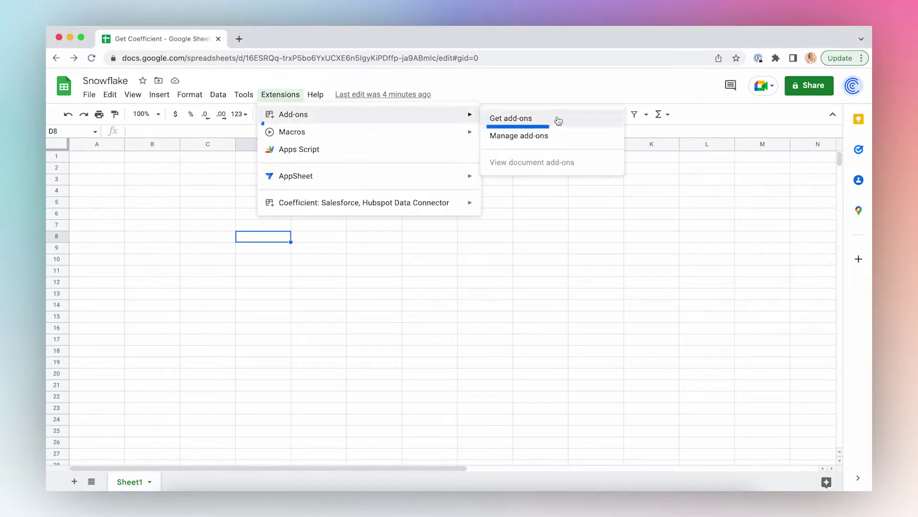
pyautogui.click(510, 118)
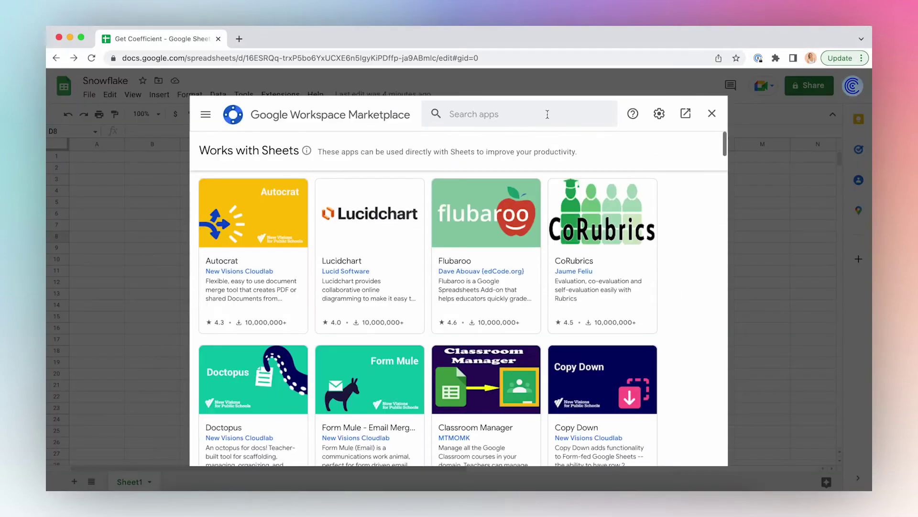
pyautogui.click(534, 115)
pyautogui.write('coeff')
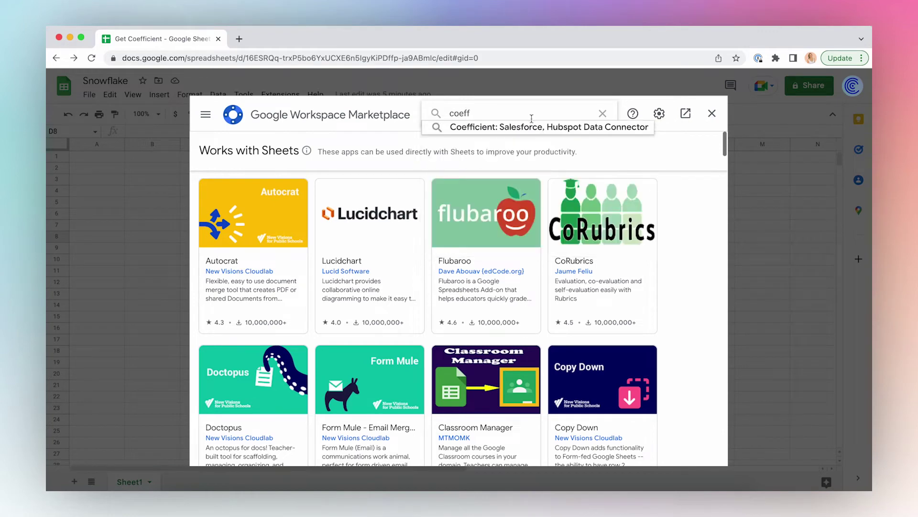
pyautogui.click(480, 129)
pyautogui.click(255, 222)
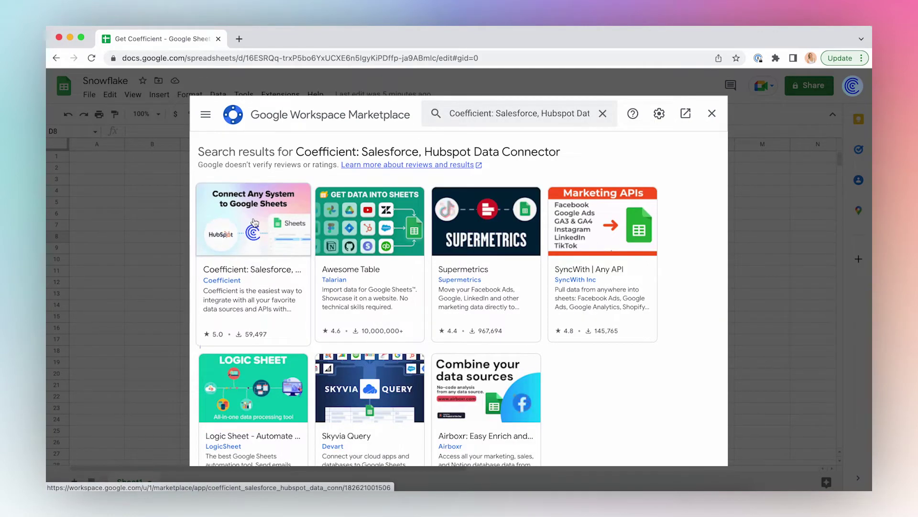
pyautogui.click(613, 188)
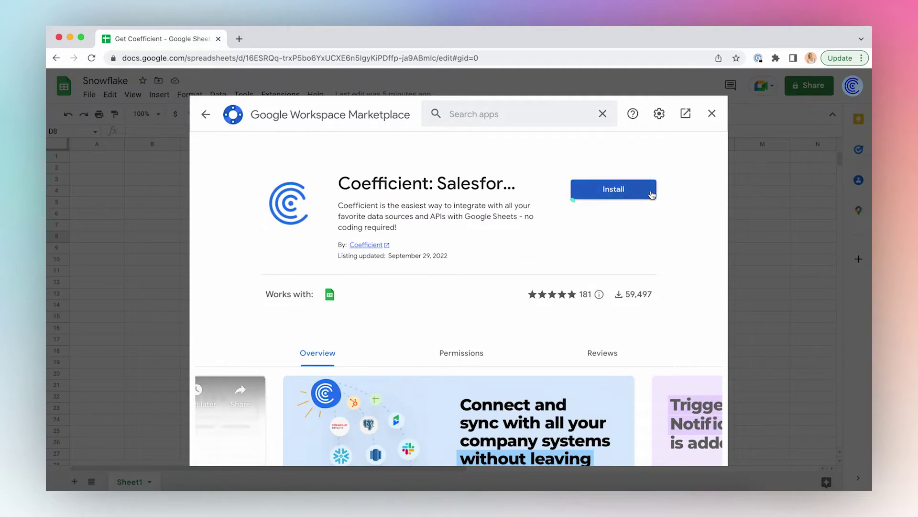
# Step: Continue the install, pick the Google account, allow Coefficient's permissions and close the confirmation
pyautogui.click(528, 344)
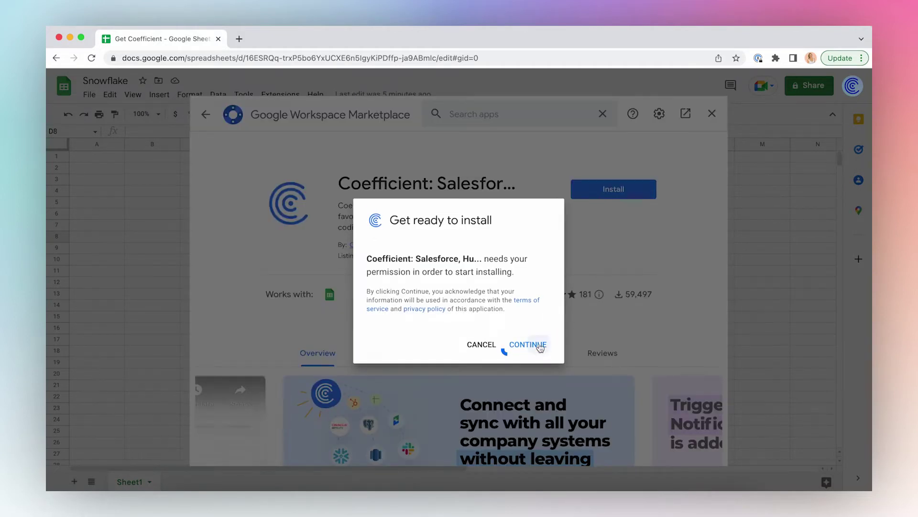
pyautogui.click(498, 293)
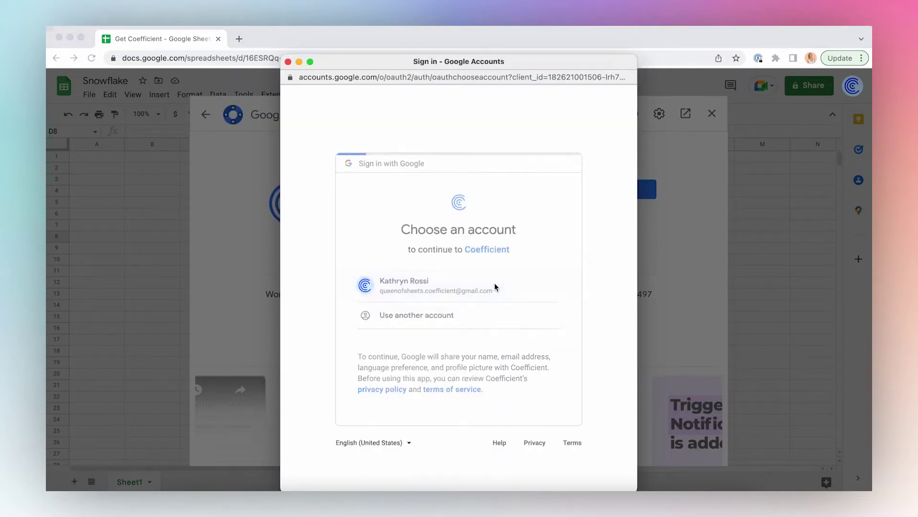
pyautogui.click(510, 414)
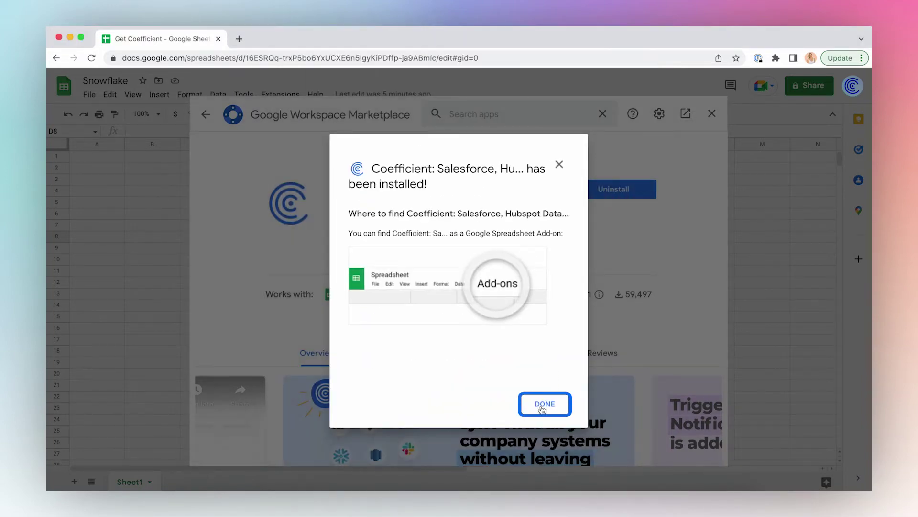
pyautogui.click(544, 404)
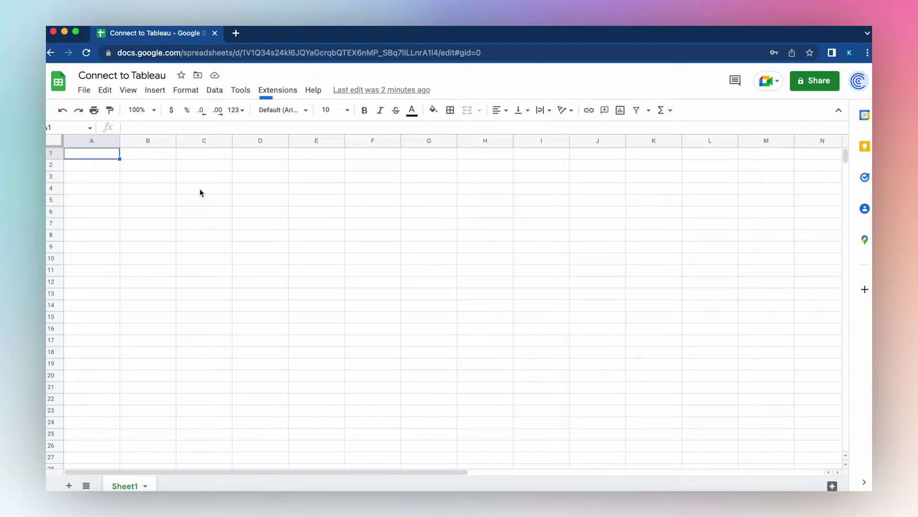
# Step: Launch Coefficient from the Extensions menu and start a new data import
pyautogui.click(293, 91)
pyautogui.moveTo(363, 201)
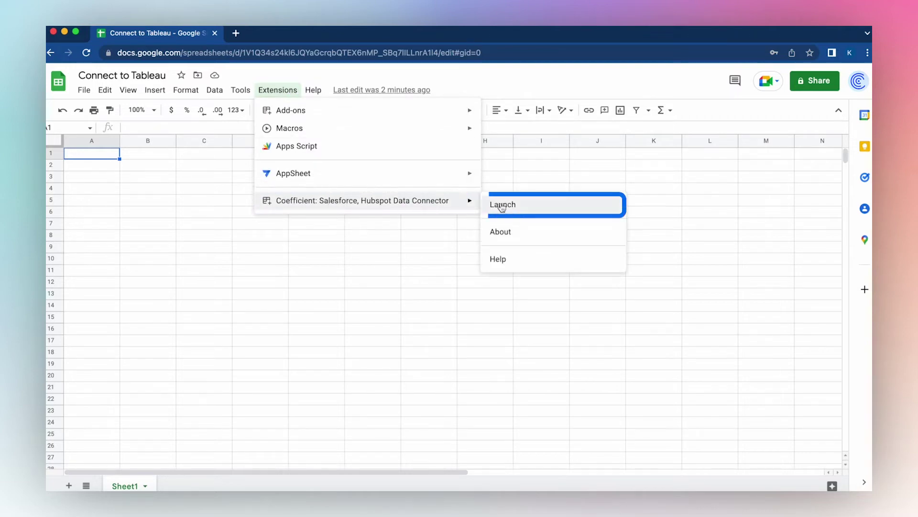
pyautogui.click(503, 204)
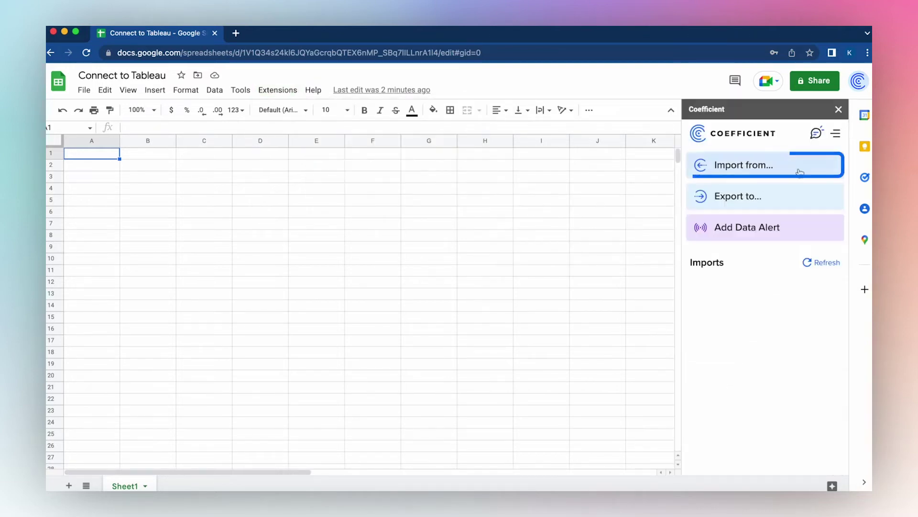
pyautogui.click(764, 161)
pyautogui.scroll(-5, 796, 216)
pyautogui.scroll(-3, 796, 215)
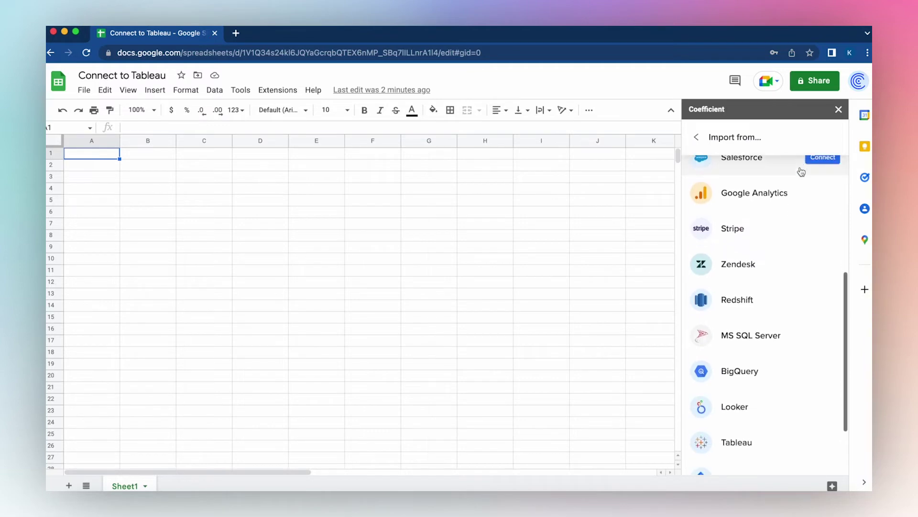
pyautogui.scroll(-2, 796, 252)
pyautogui.moveTo(761, 378)
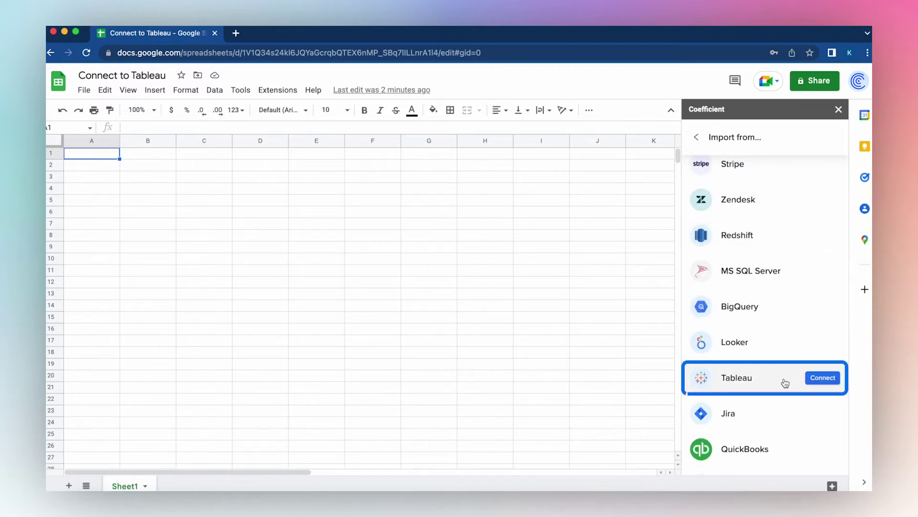
# Step: Connect to the coeffdemo Tableau site with the pasted instance URL, username and password
pyautogui.click(823, 378)
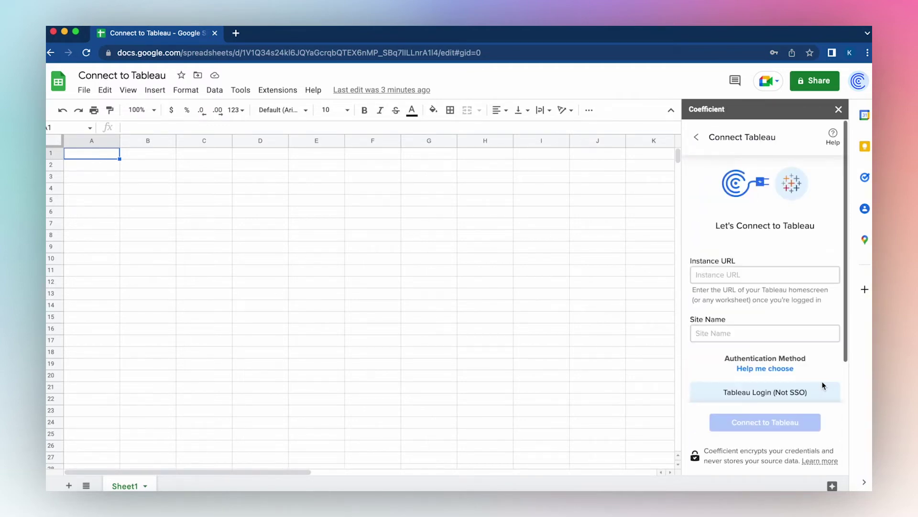
pyautogui.click(765, 274)
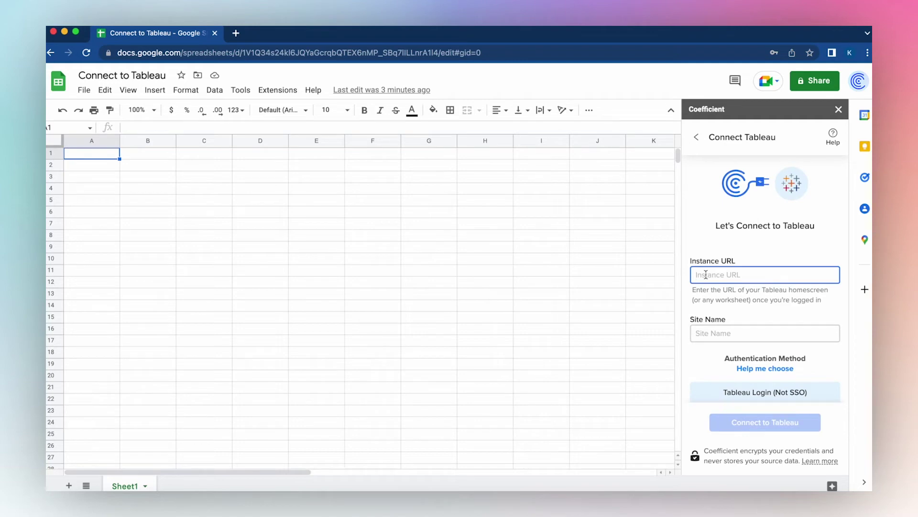
pyautogui.write('https://prod-apnortheast-a.online.tableau.com/#/site/coeffdemo/home')
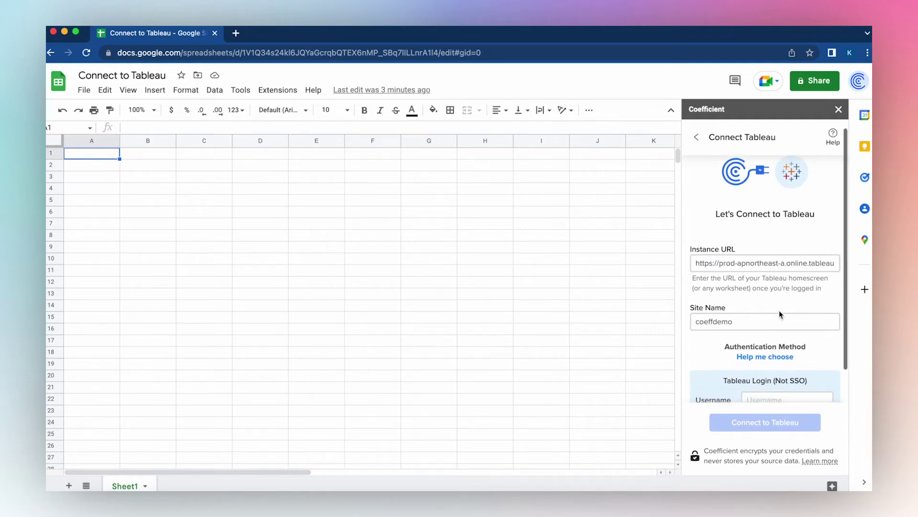
pyautogui.scroll(-5, 779, 310)
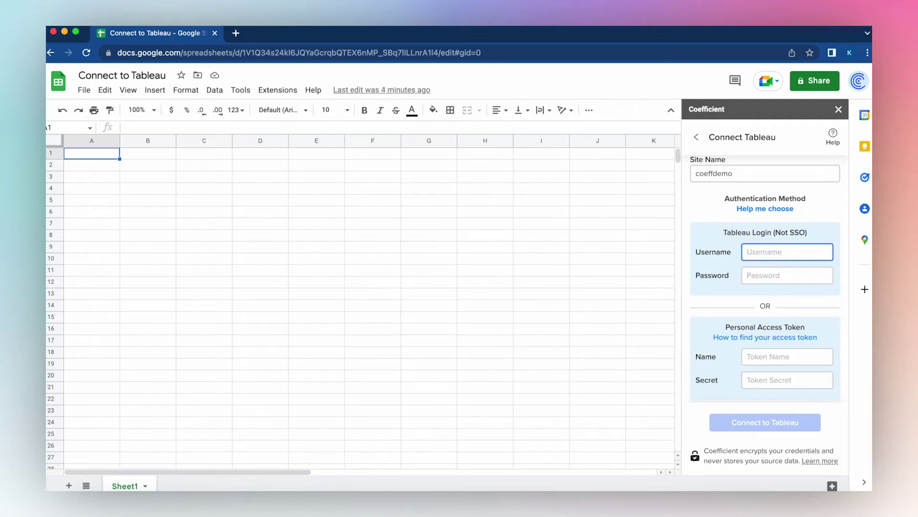
pyautogui.press('super+v')
pyautogui.press('Tab')
pyautogui.press('super+v')
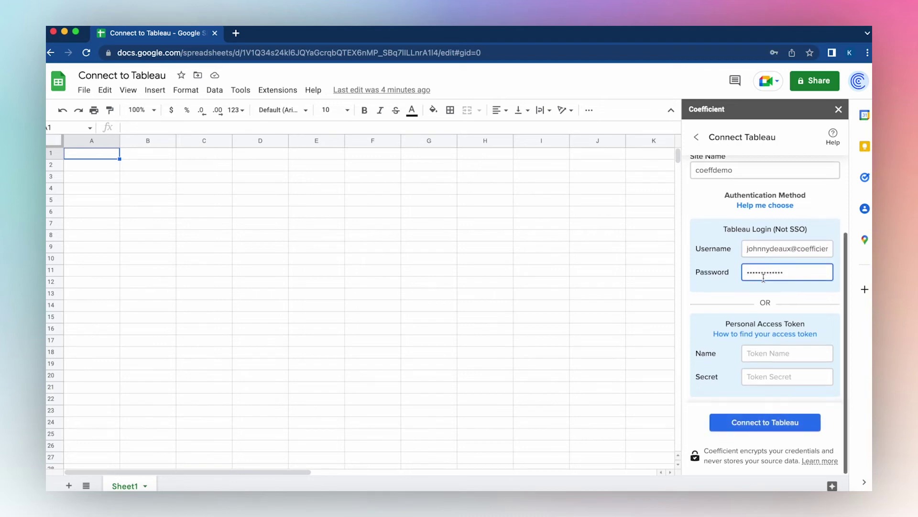
pyautogui.click(813, 431)
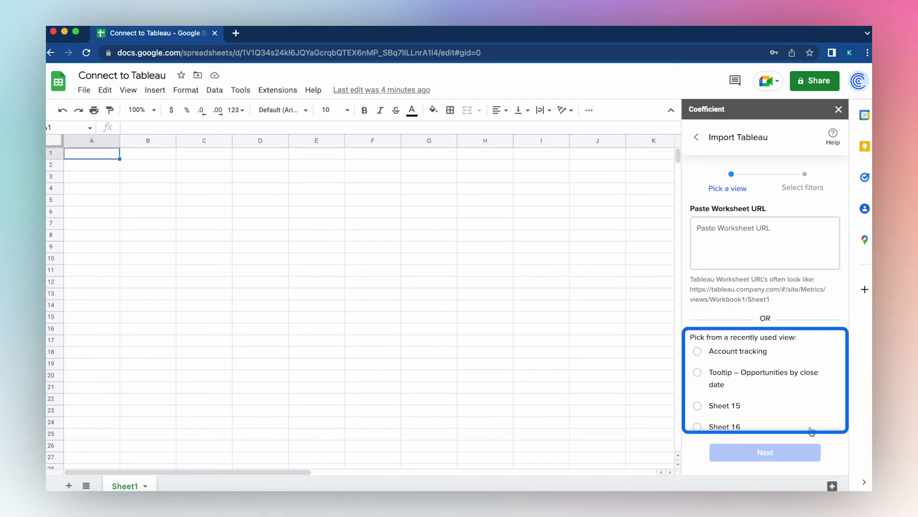
pyautogui.scroll(-5, 765, 359)
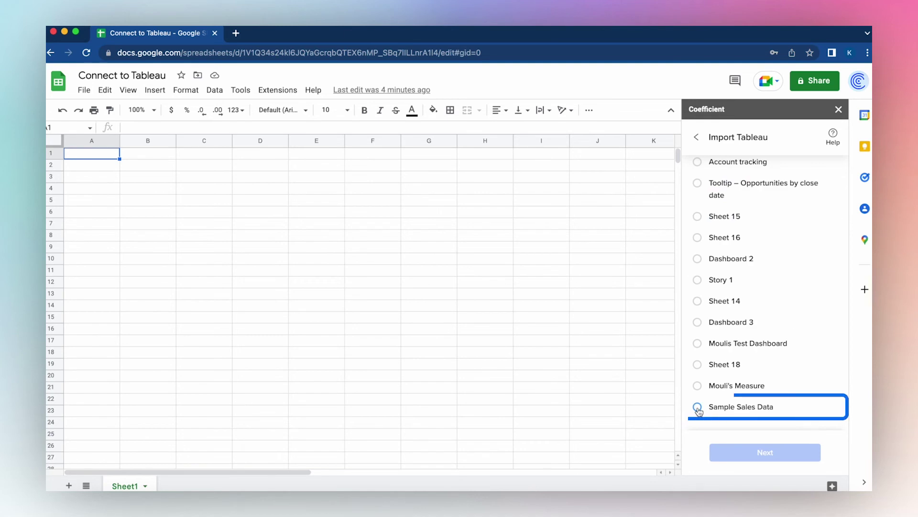
# Step: Select Sample Sales Data from the recently used Tableau views
pyautogui.click(697, 407)
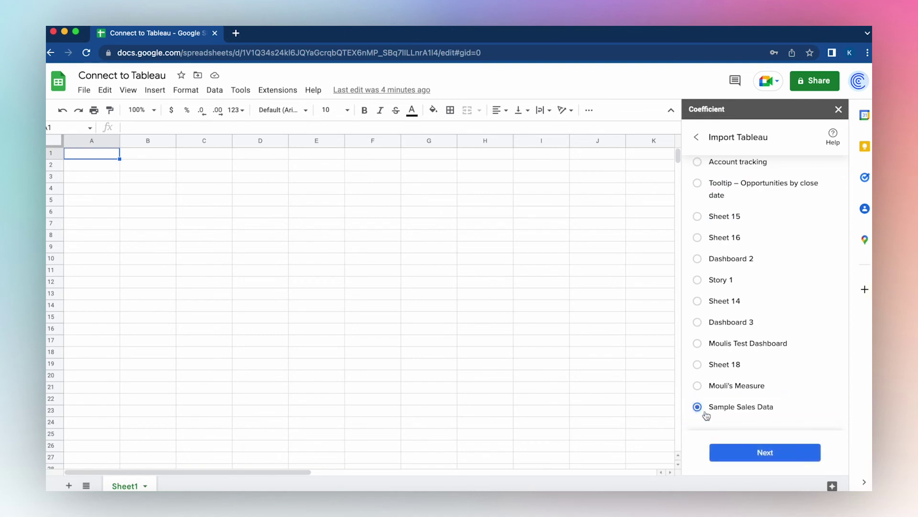
# Step: Preview the Sample Sales Data view, then import it into a new sheet tab
pyautogui.click(761, 452)
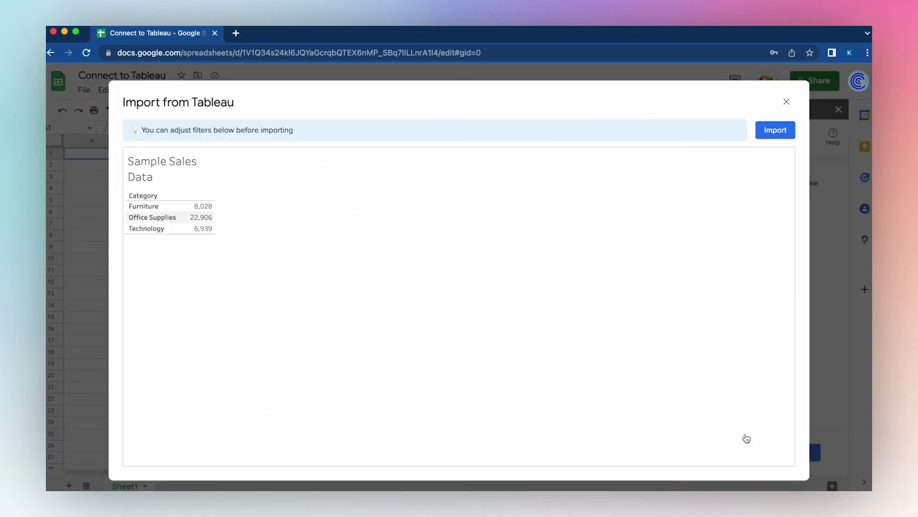
pyautogui.click(776, 131)
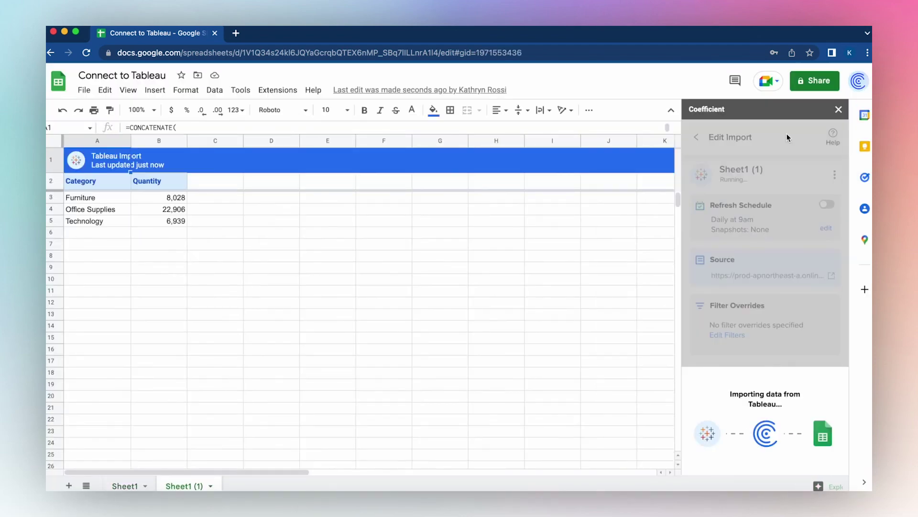